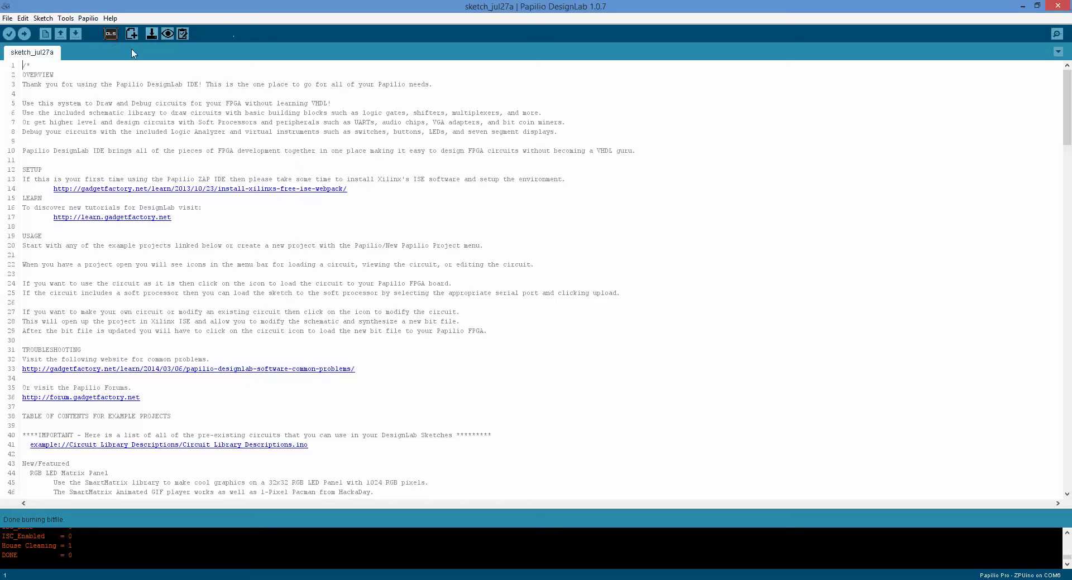
Step: Select Papilio DUO FPGA 2MB - ZPUino under Papilio FPGA Boards as the target board
left_click(65, 18)
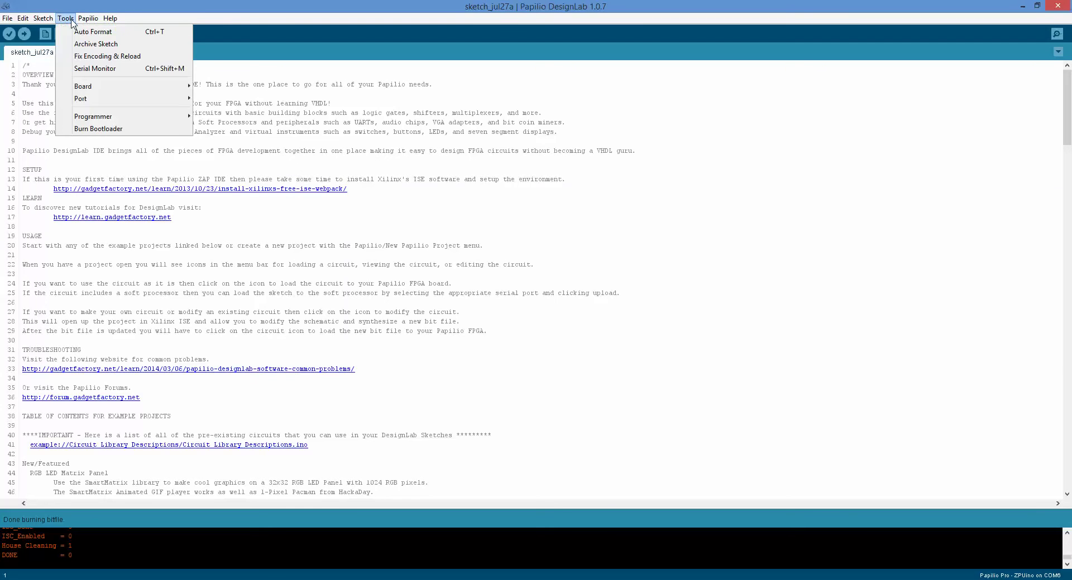
mouse_move(110, 88)
mouse_move(248, 88)
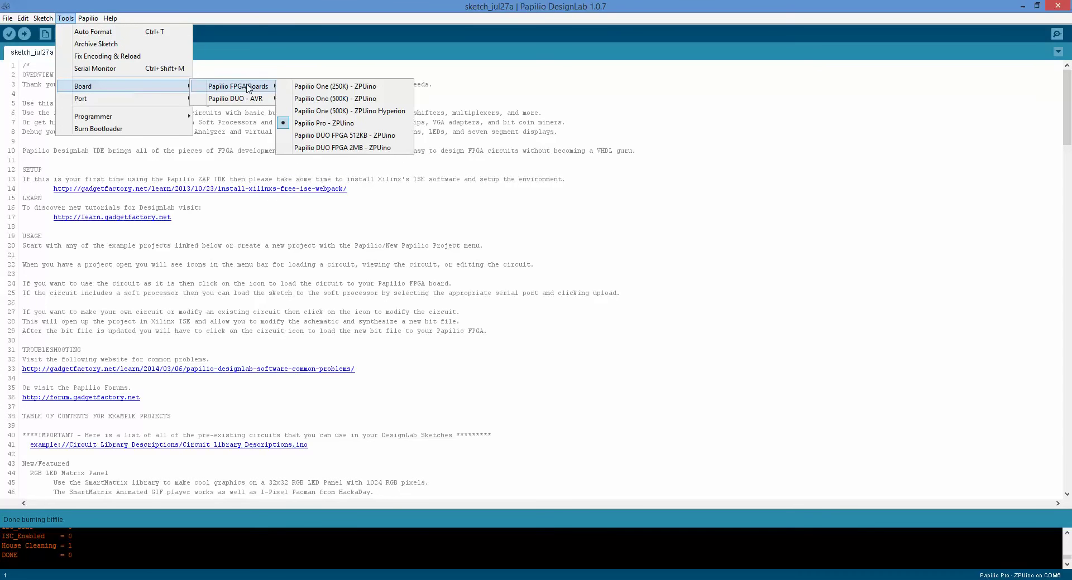
left_click(374, 148)
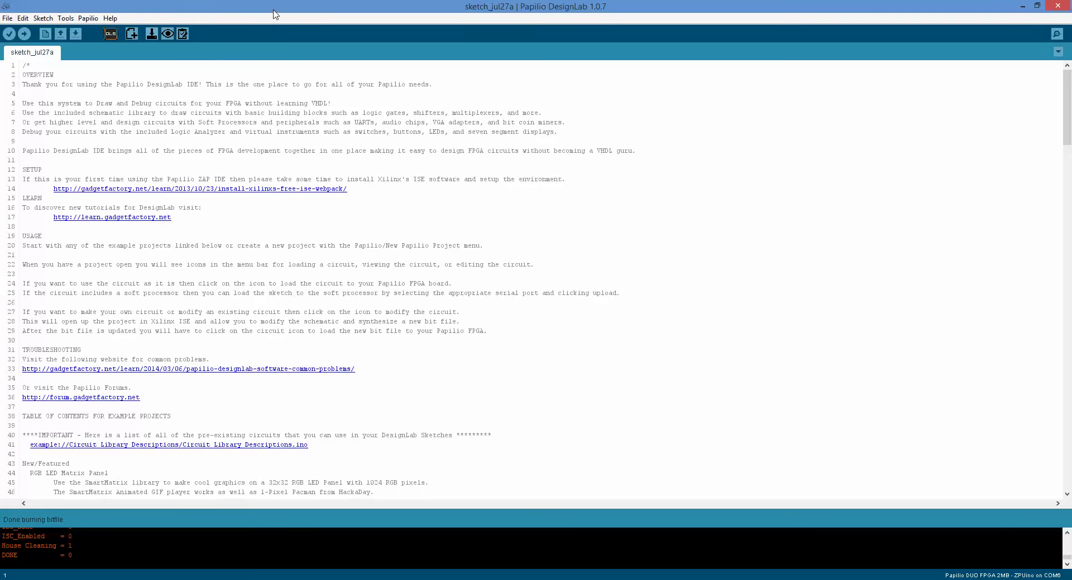
Step: Burn the Logic Analyzer circuit to the board and acknowledge the channel wiring notice
left_click(109, 35)
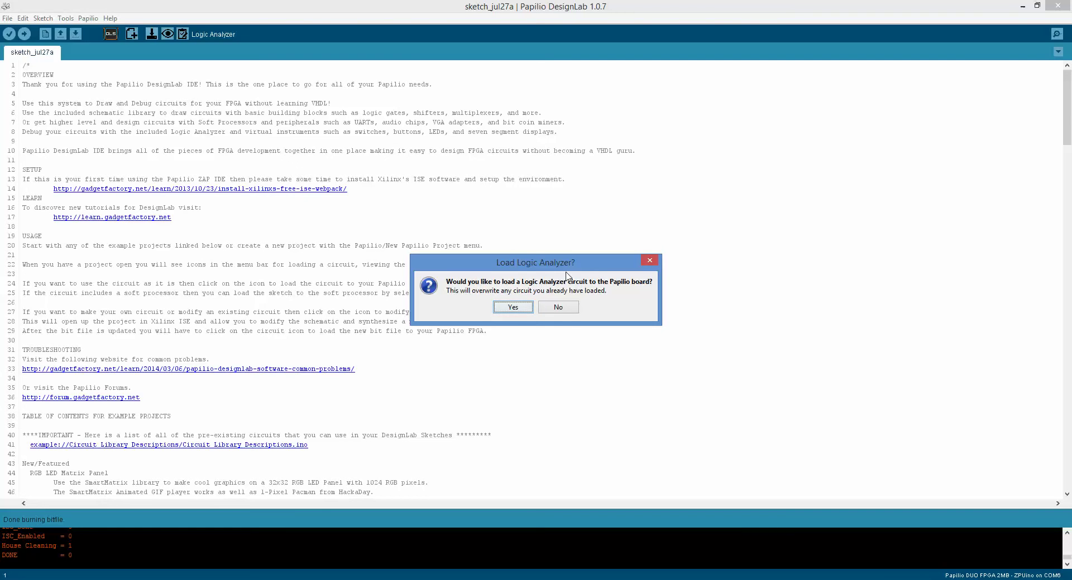
left_click(514, 313)
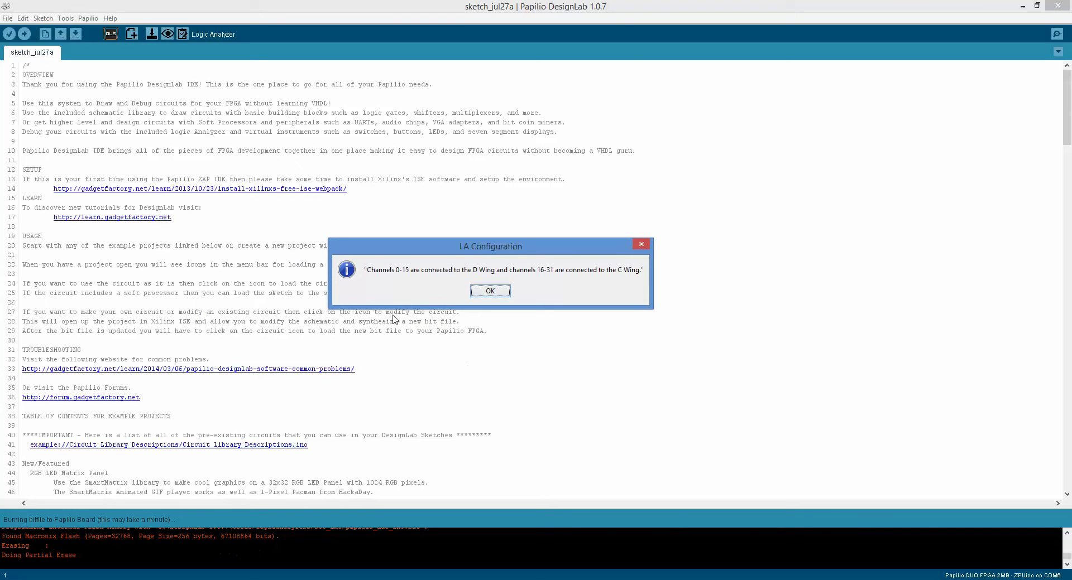
left_click_drag(507, 254, 515, 246)
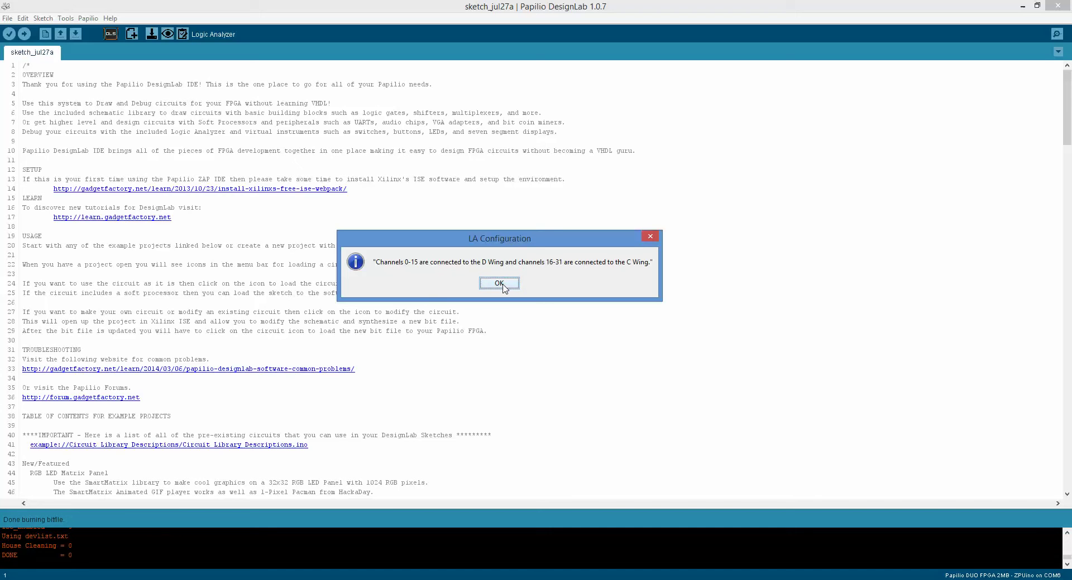
left_click(499, 284)
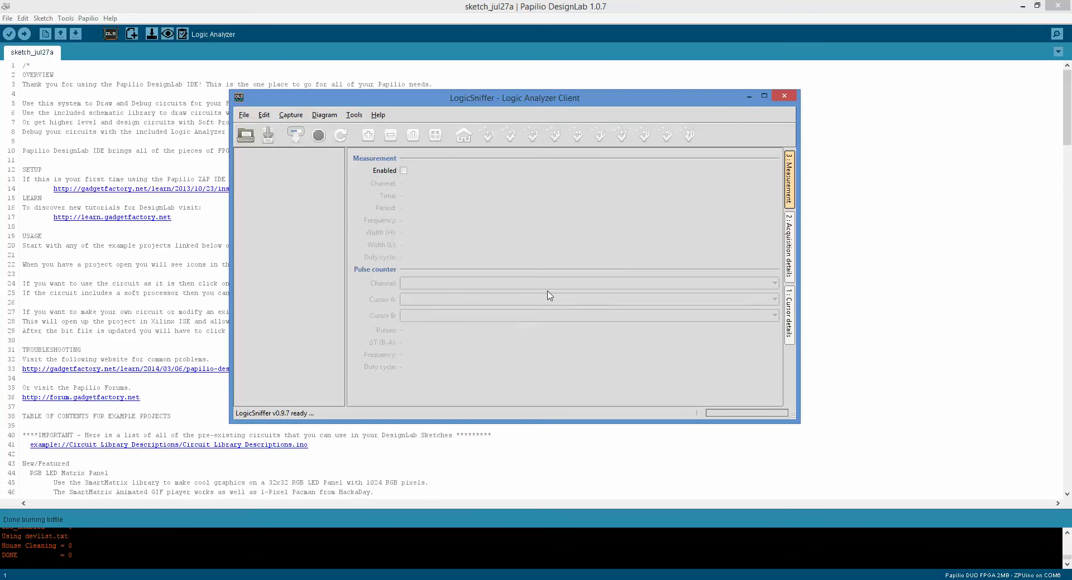
Step: In capture settings, choose analyzer port COM6 and device type Papilio DUO - 64K Memory
left_click(298, 141)
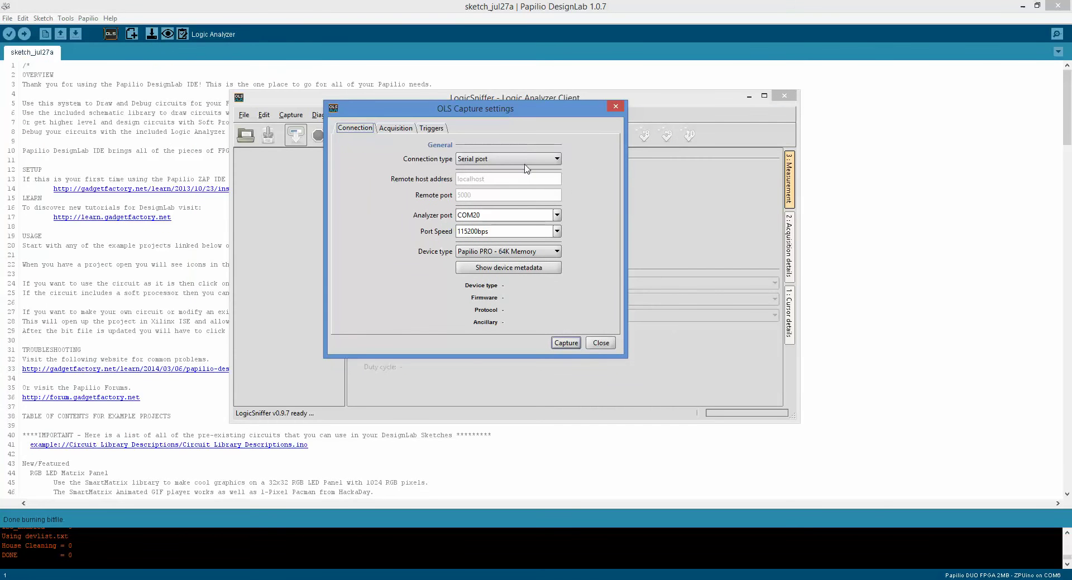
left_click(557, 215)
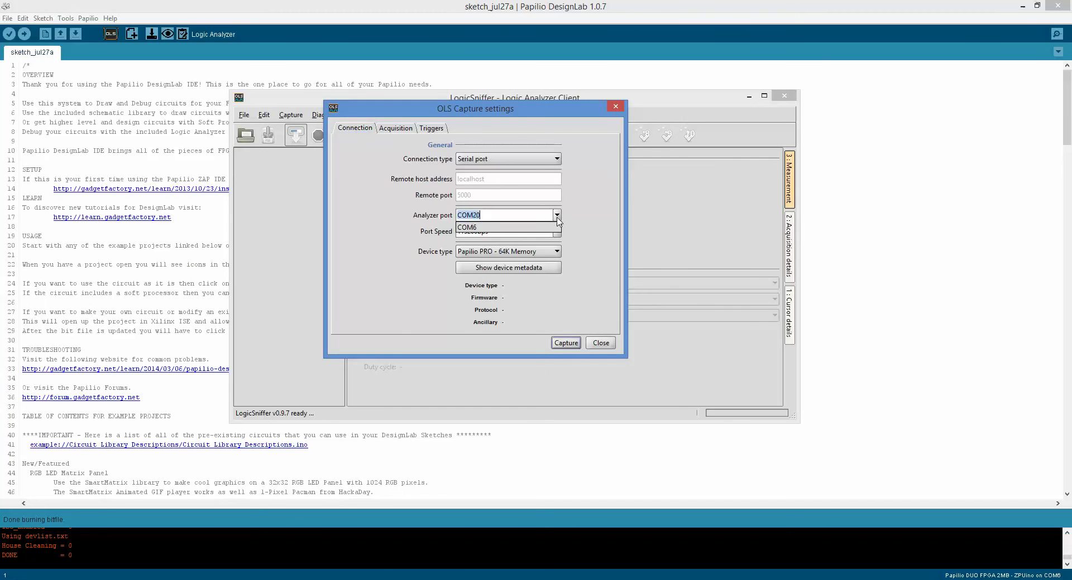
left_click(513, 228)
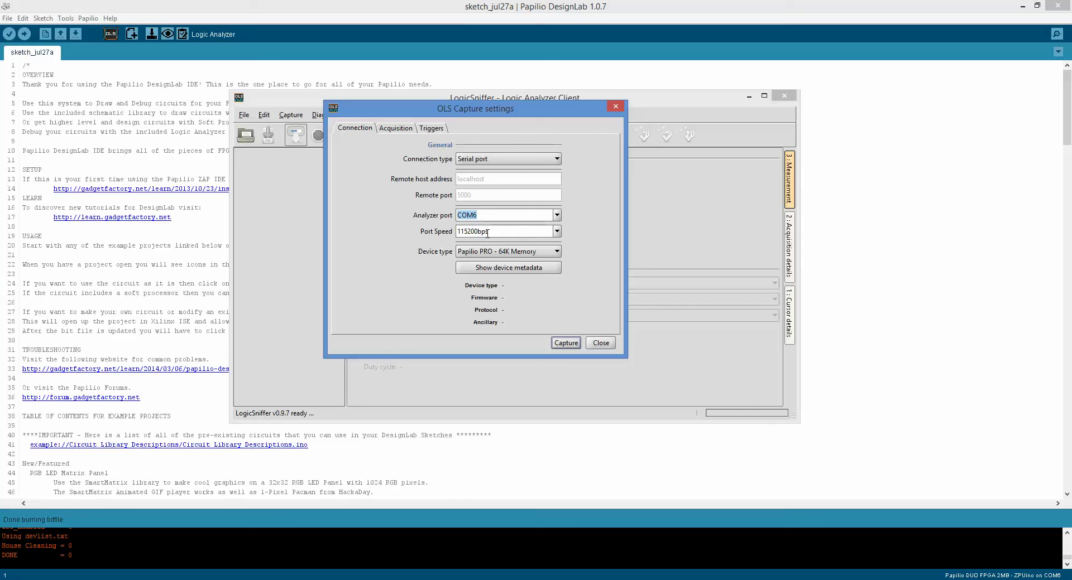
left_click(556, 251)
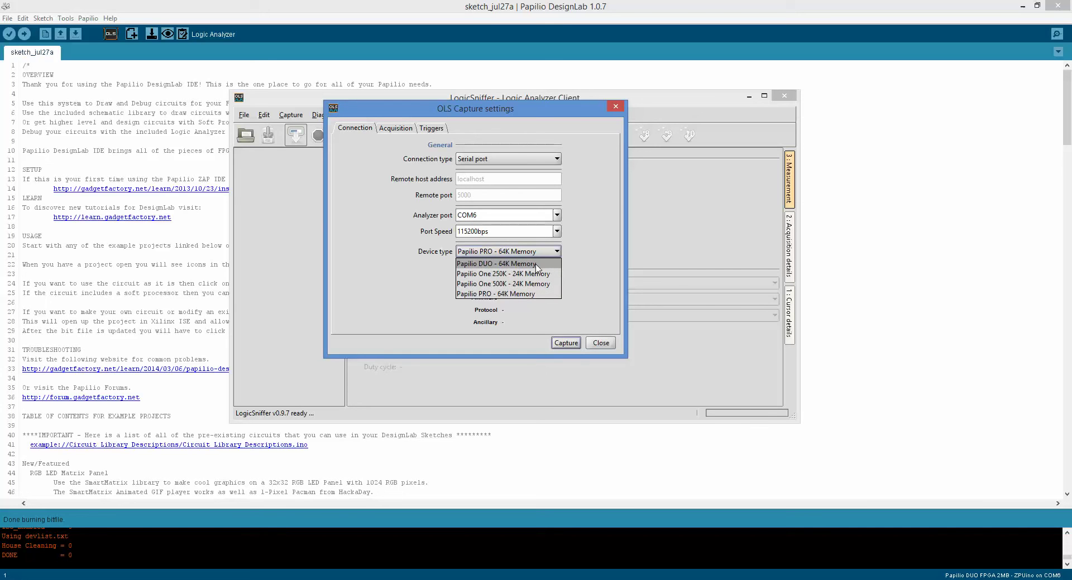
left_click(536, 264)
left_click(556, 252)
left_click(555, 254)
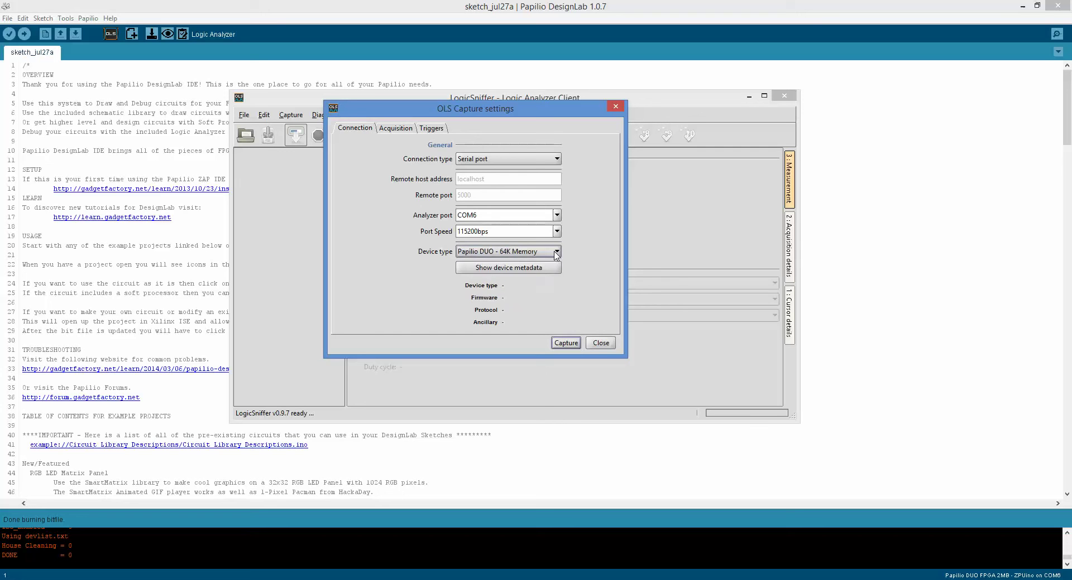
Step: Set the acquisition sampling rate to 20.000 MHz
left_click(396, 129)
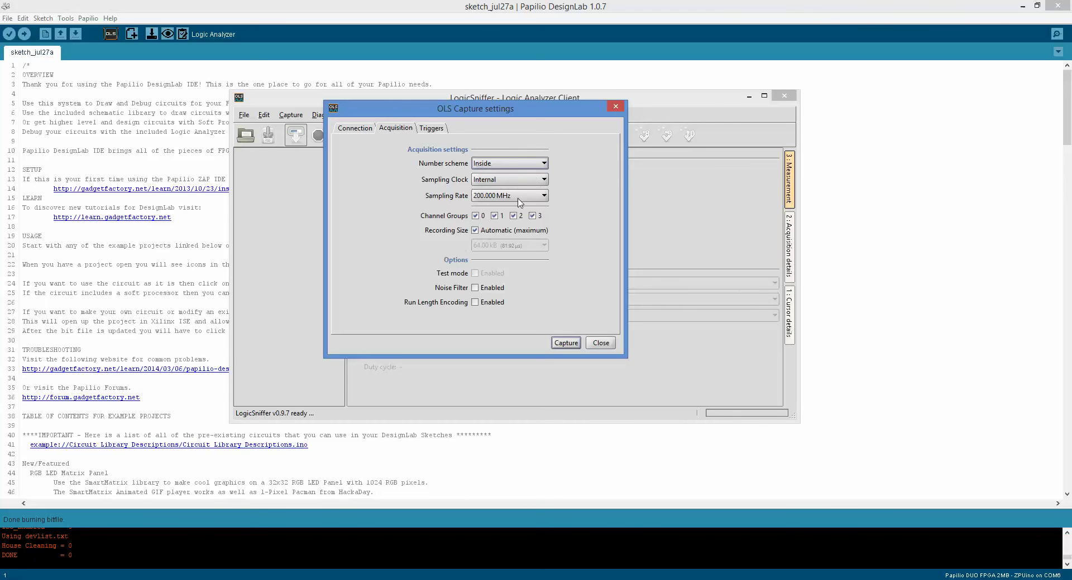
left_click(543, 196)
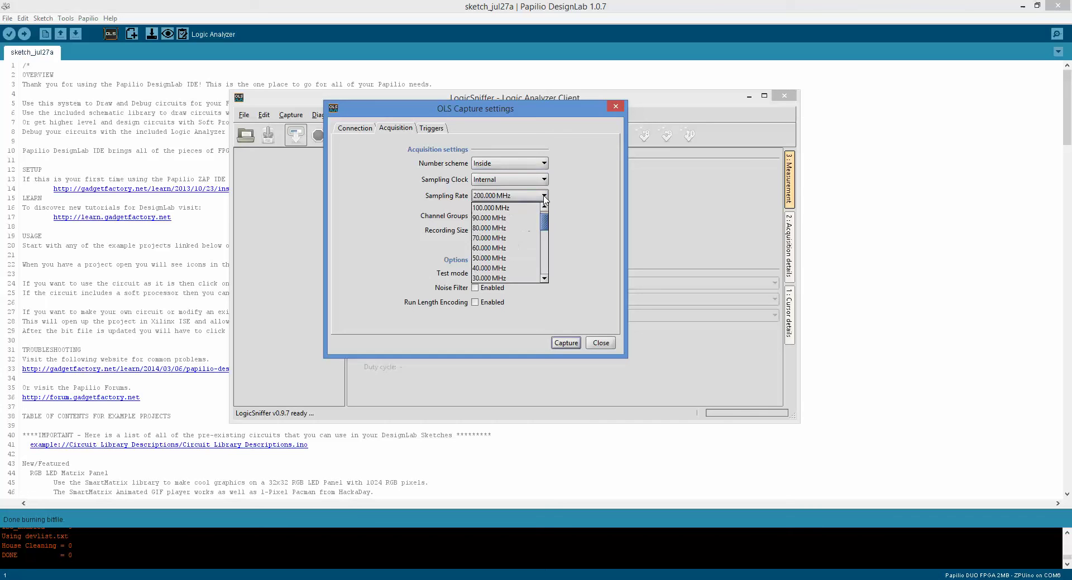
scroll(494, 271, "down", 1)
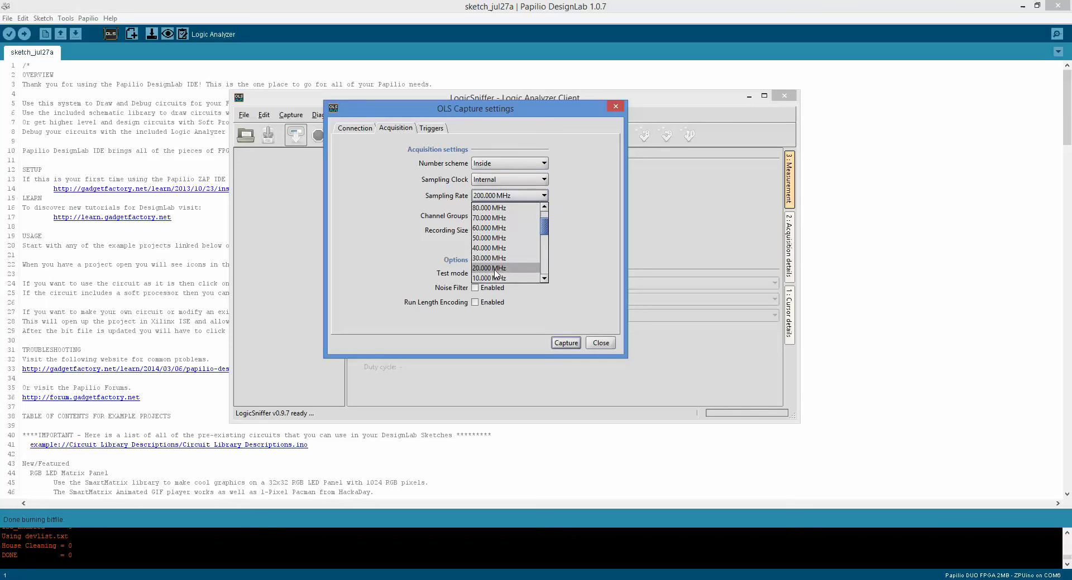
left_click(494, 270)
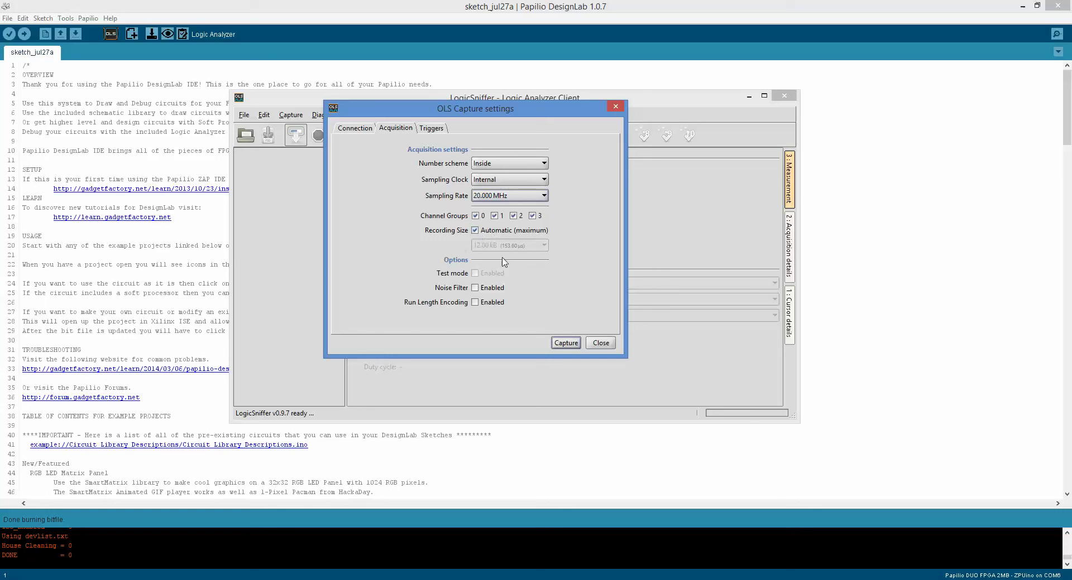
Step: Toggle channel groups 3, 2 and 1 off, then back on so all four stay enabled
left_click(532, 216)
left_click(513, 216)
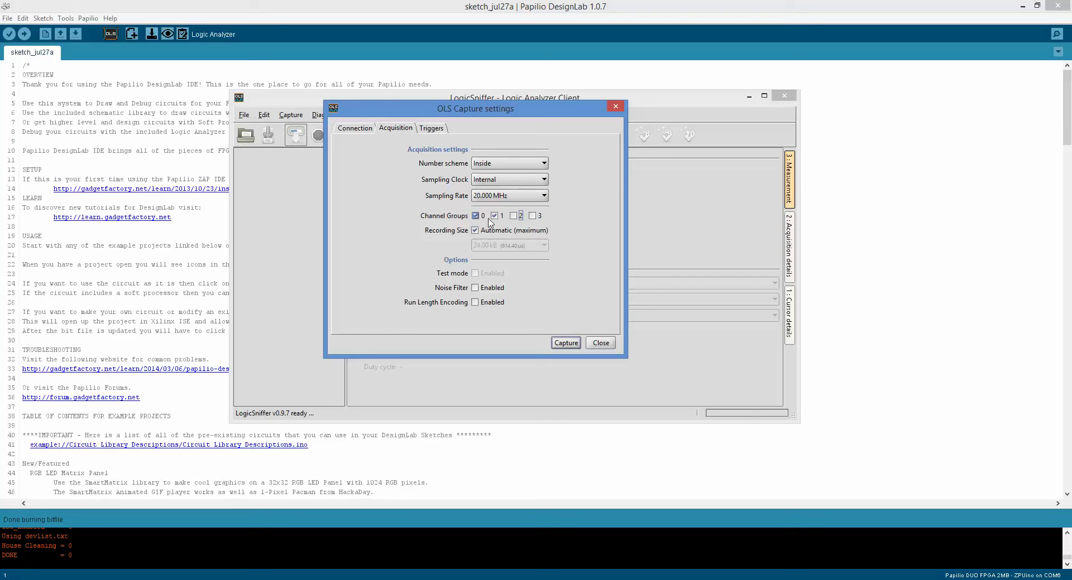
left_click(496, 217)
left_click(494, 216)
left_click(513, 216)
left_click(532, 216)
Step: Run the 20 MHz capture, maximize the window, hide the Measurement panel and zoom the timeline
left_click(565, 343)
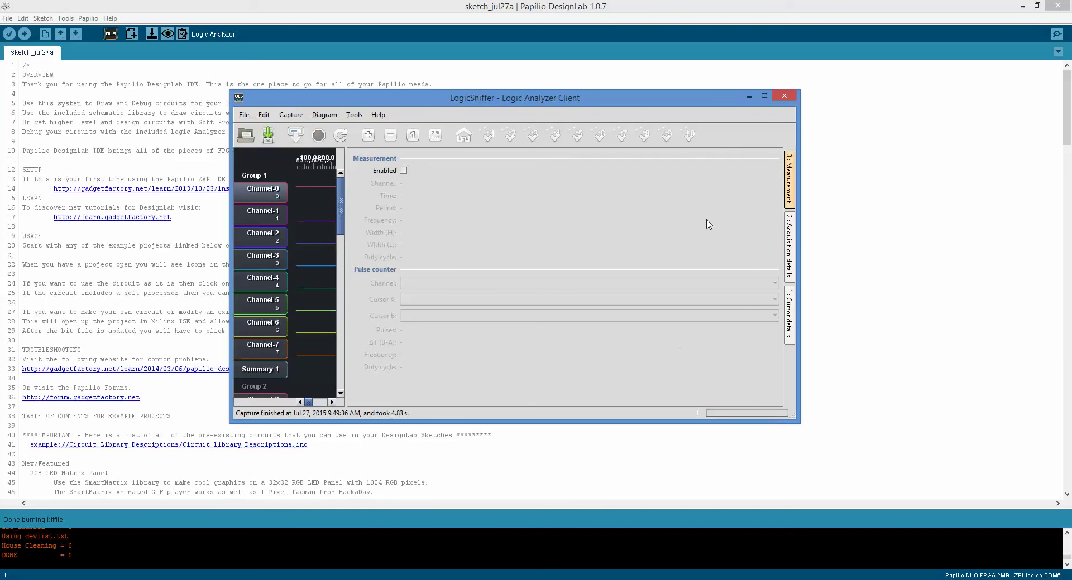
left_click(763, 96)
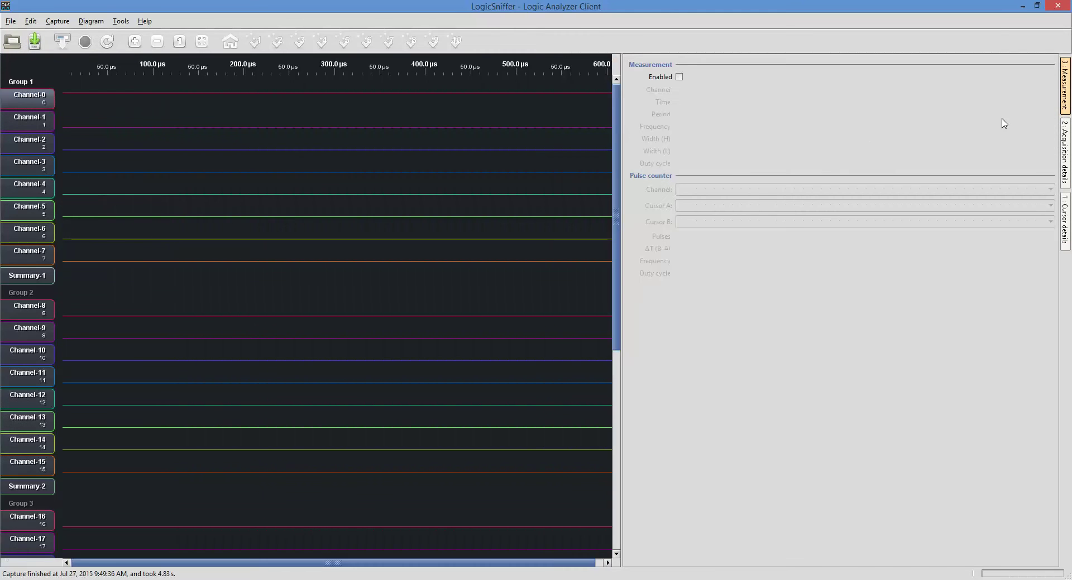
left_click(1066, 84)
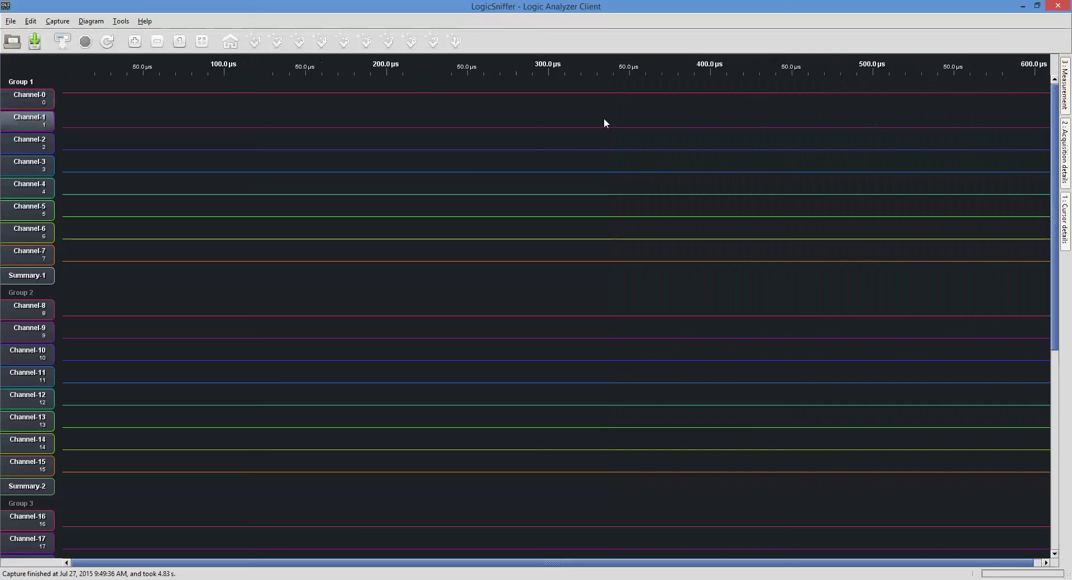
scroll(397, 232, "up", 1)
scroll(399, 239, "up", 6)
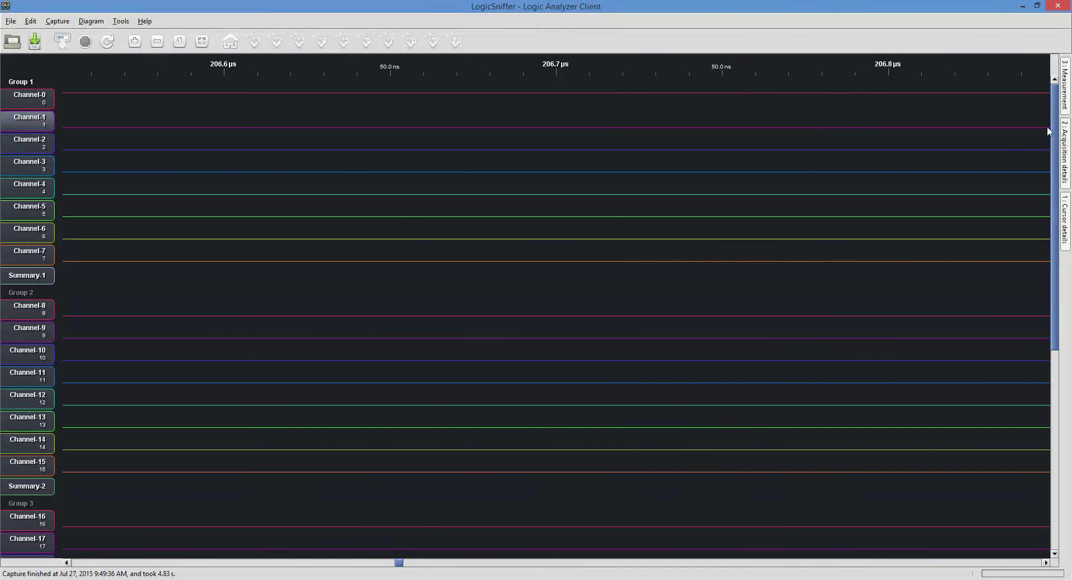
left_click_drag(1056, 121, 1032, 116)
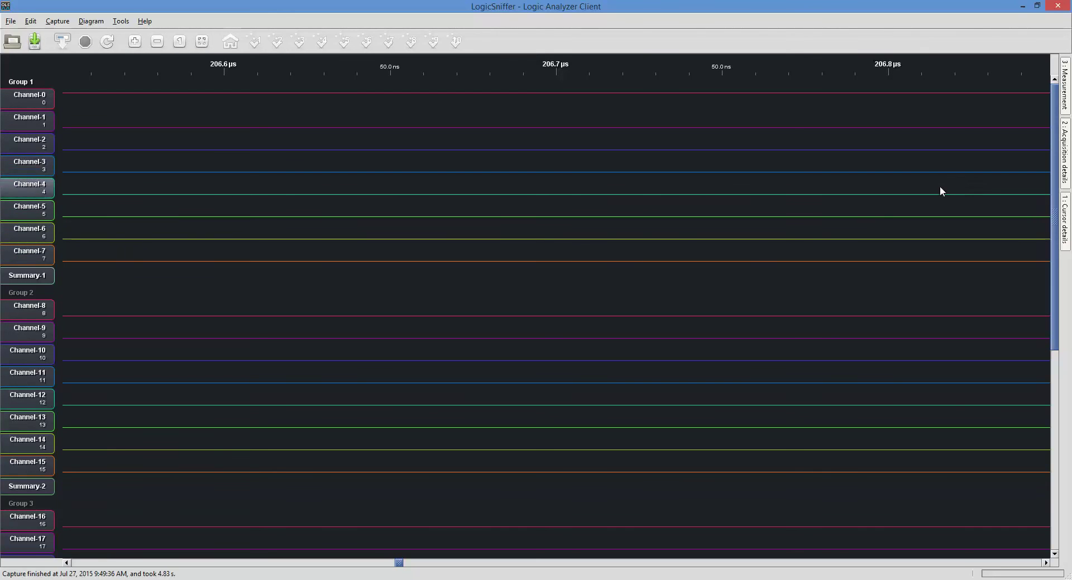
Step: Show the Measurement, Acquisition details and Cursor details panels, then briefly check the Tools menu
left_click(1065, 92)
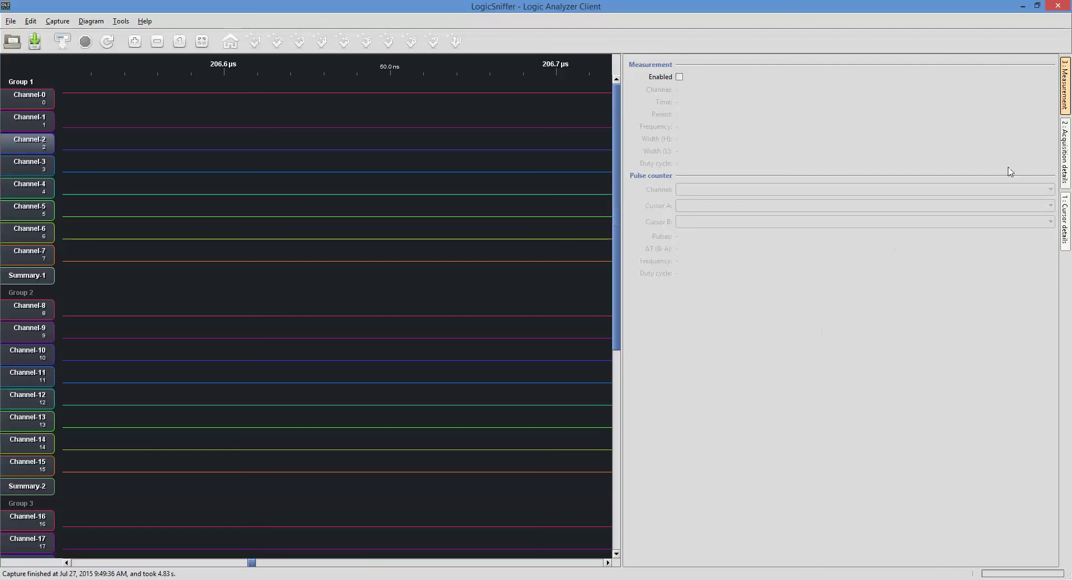
left_click(1065, 155)
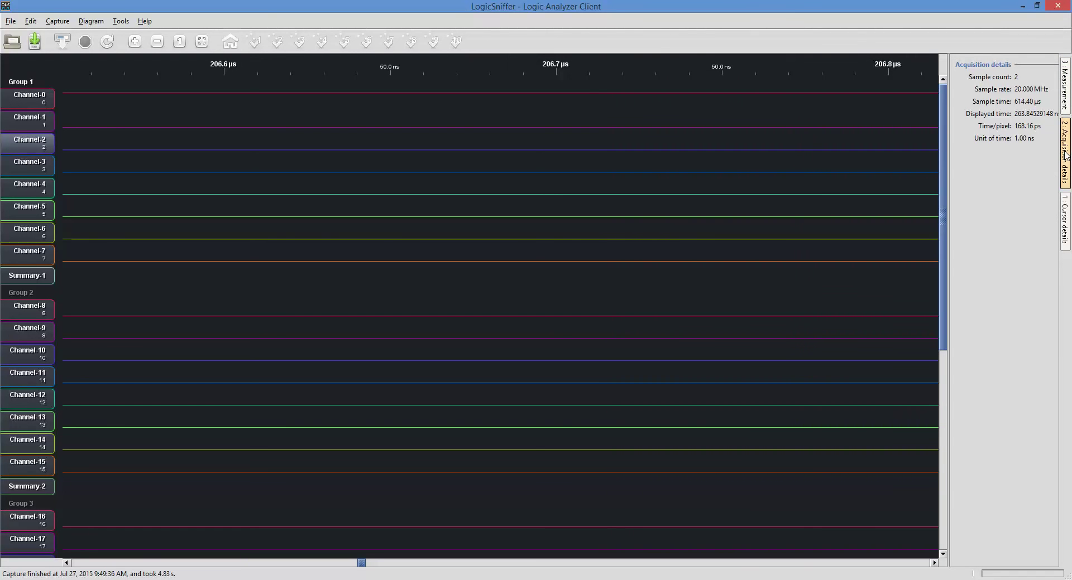
left_click(1066, 223)
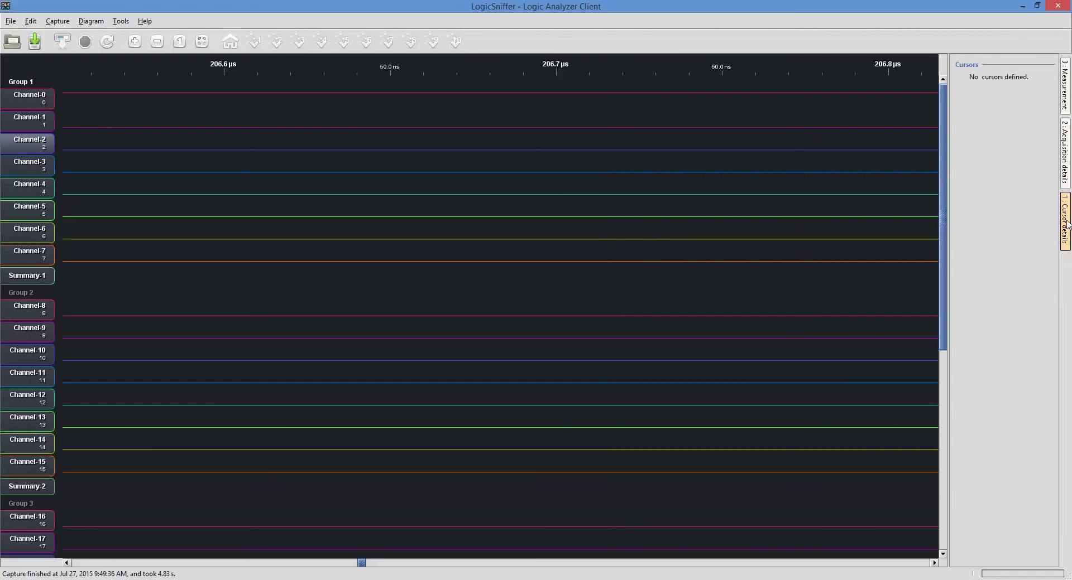
left_click(121, 21)
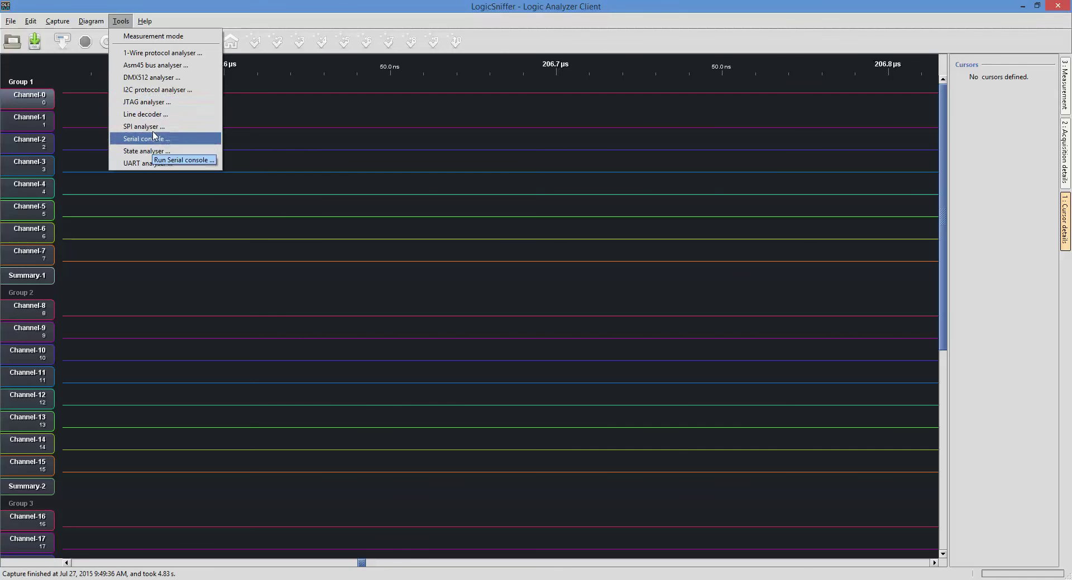
left_click(120, 20)
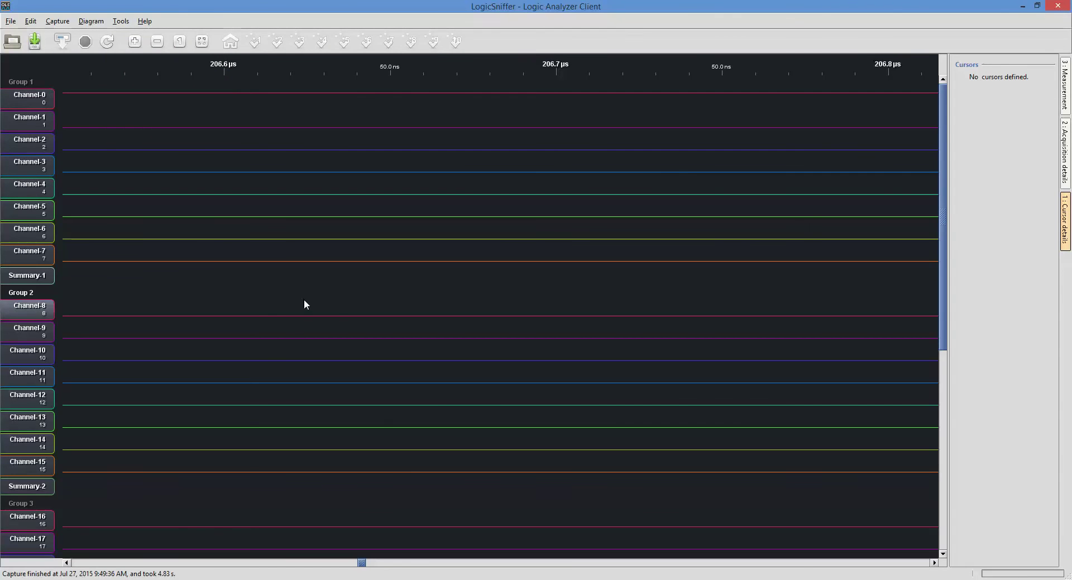